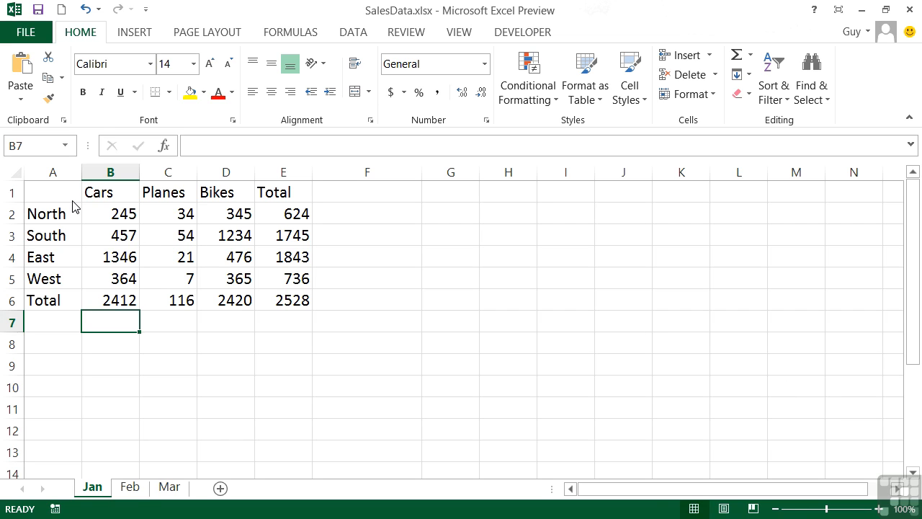
click(108, 192)
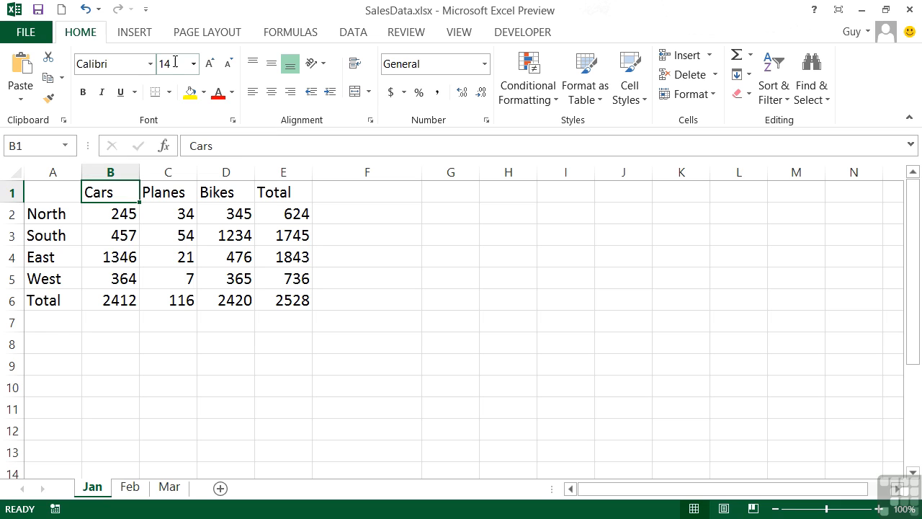
click(231, 94)
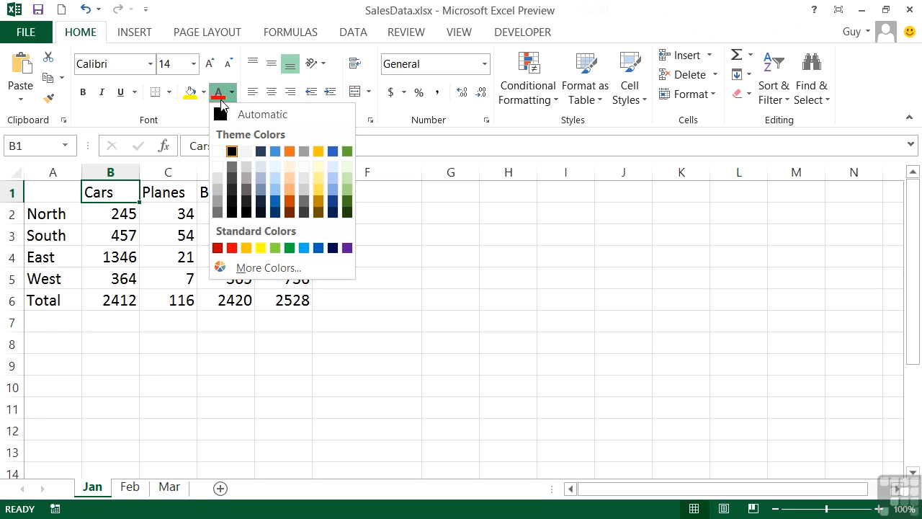
click(205, 94)
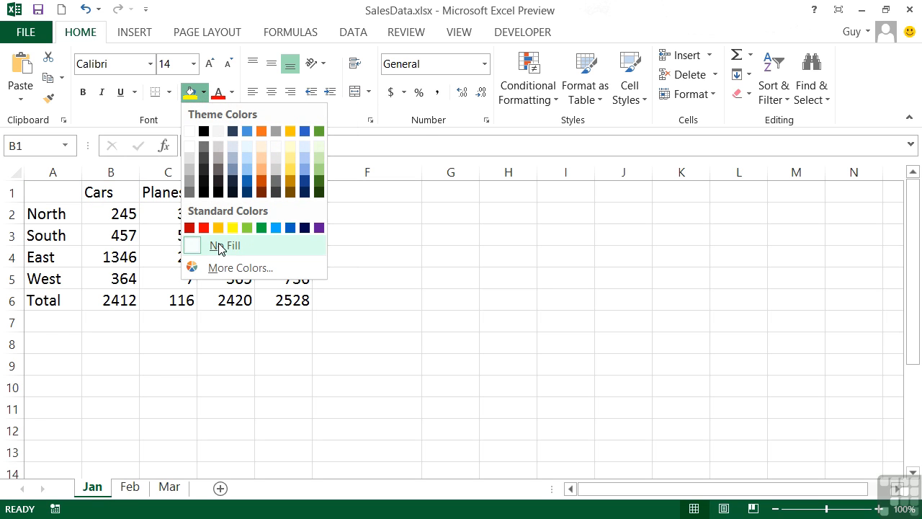
click(205, 93)
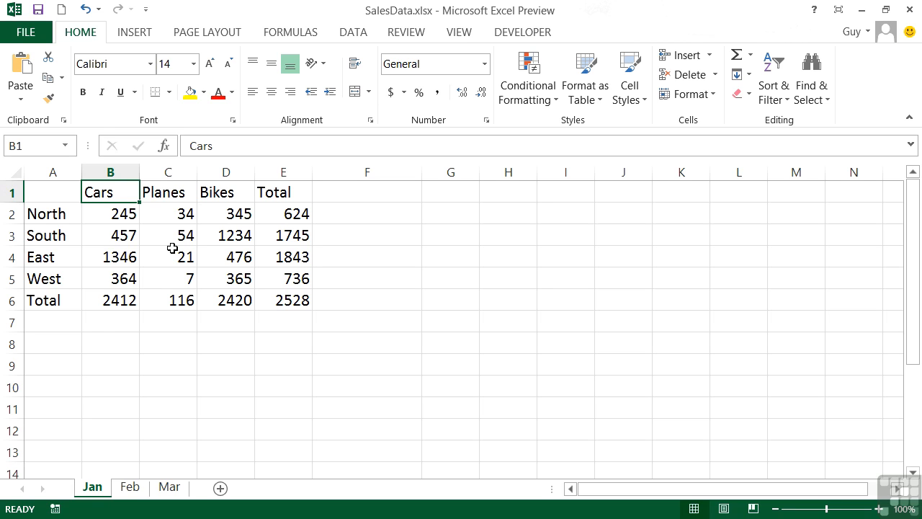
Try selecting the whole sales data block from the Cars heading, and the entire worksheet from empty cell H7
key(ctrl+a)
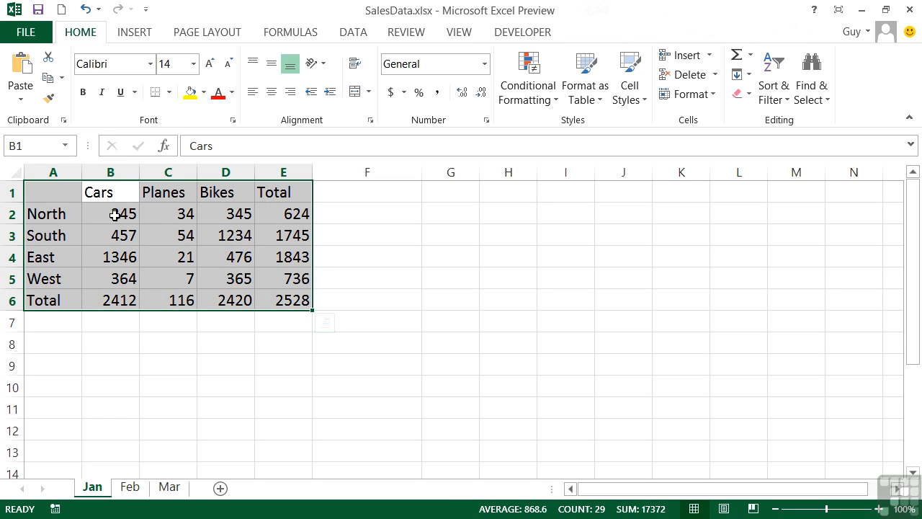
click(515, 320)
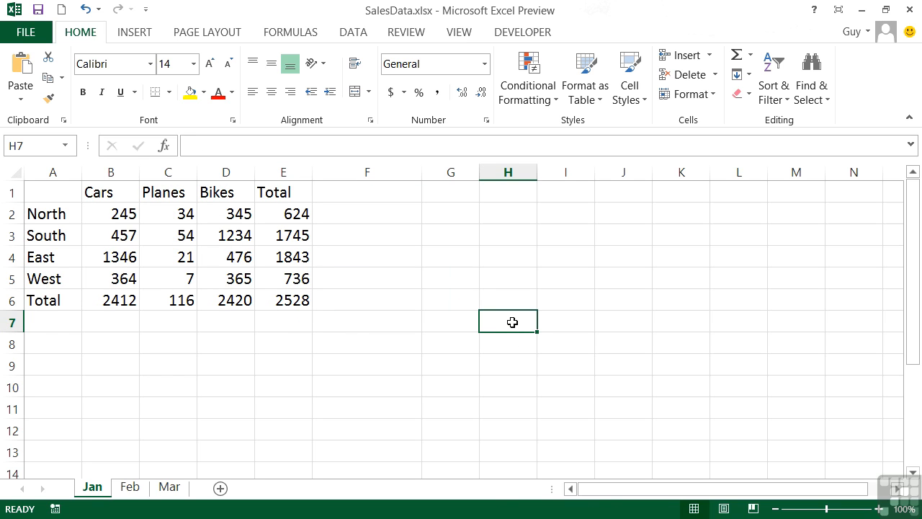
key(ctrl+a)
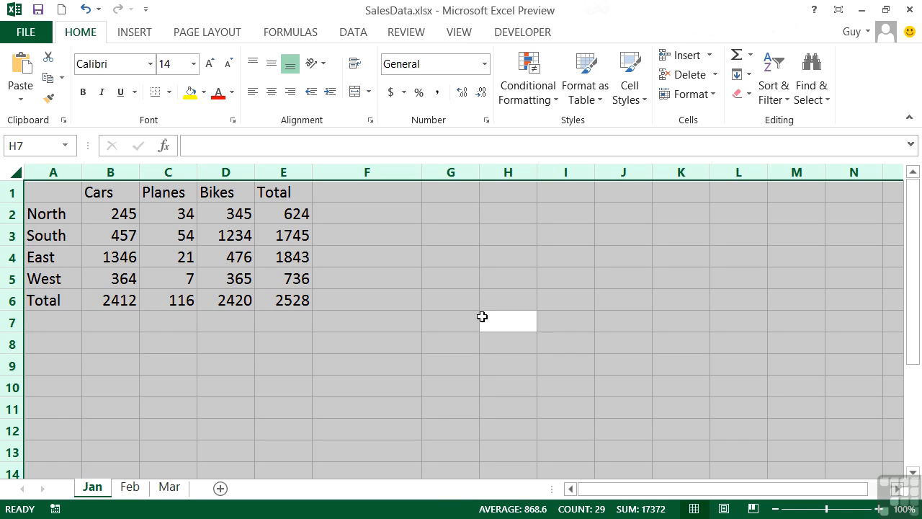
Change the font of the whole sales table A1:E6 to Century Gothic
click(171, 239)
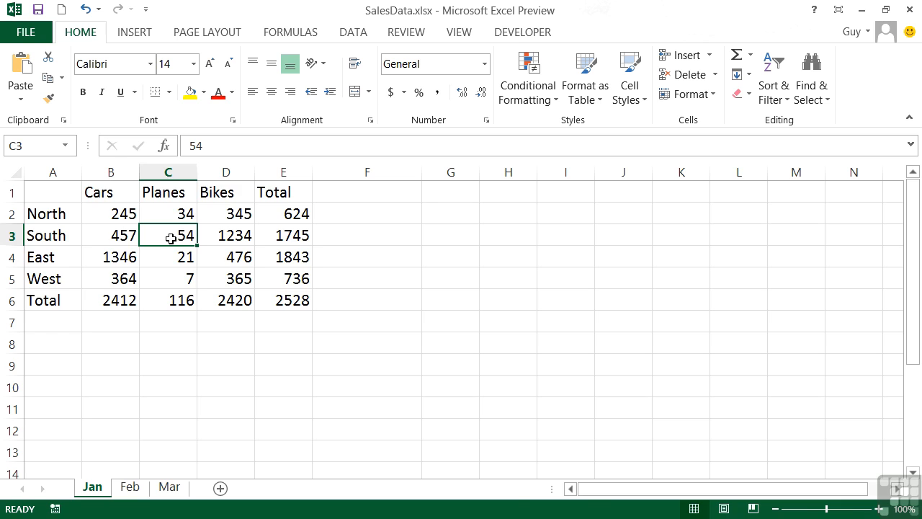
key(ctrl+a)
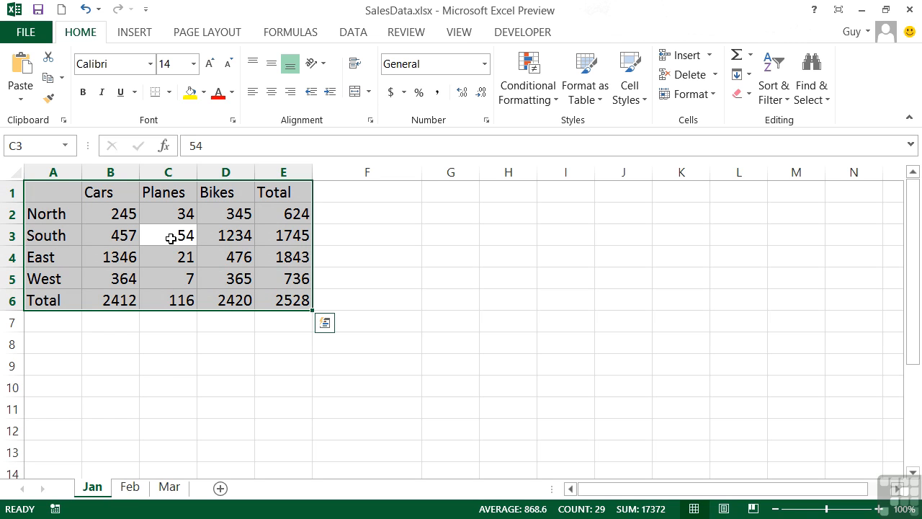
click(151, 65)
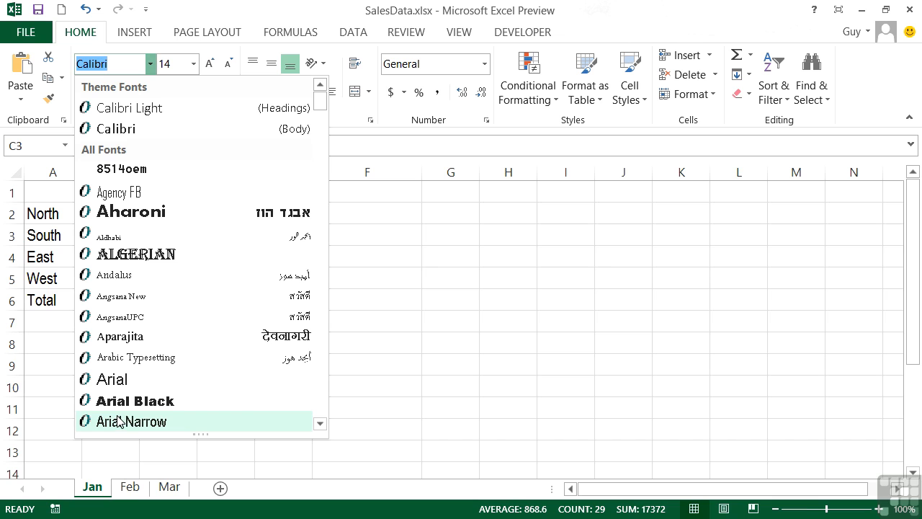
scroll(131, 385, down, 1)
scroll(129, 383, down, 7)
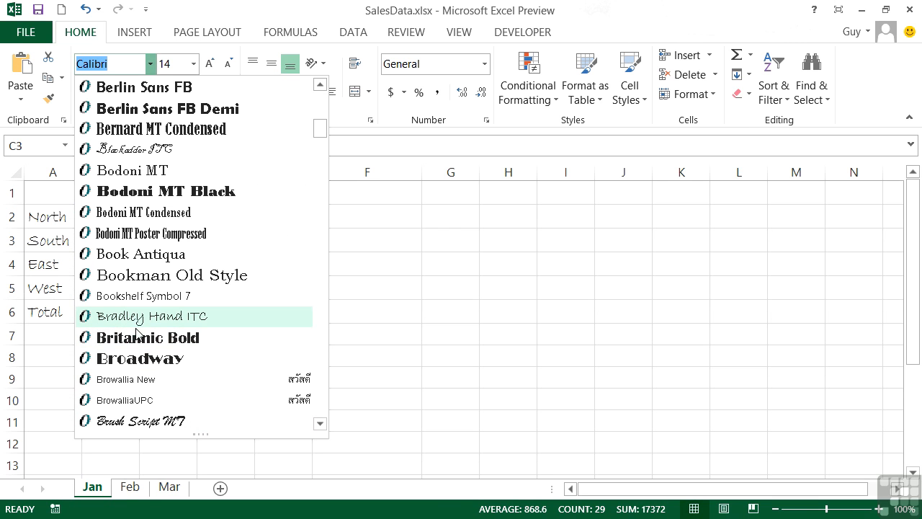
scroll(131, 385, down, 5)
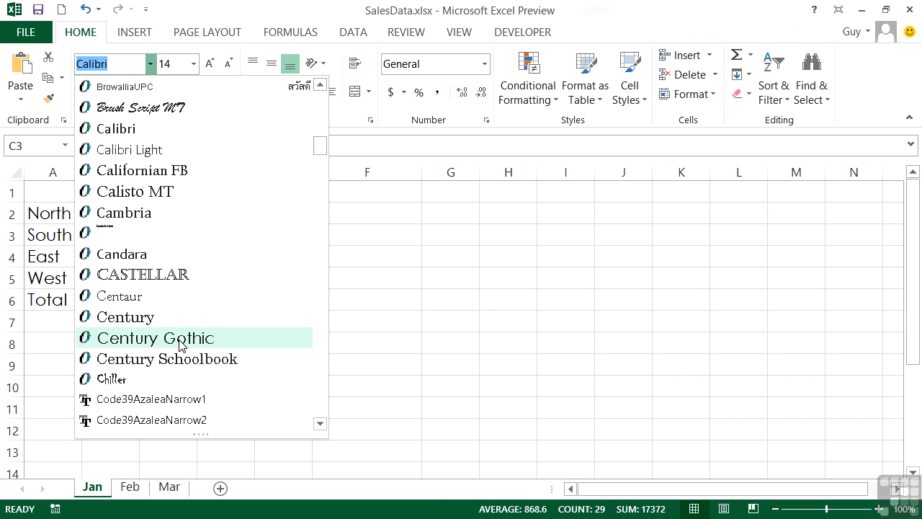
click(130, 343)
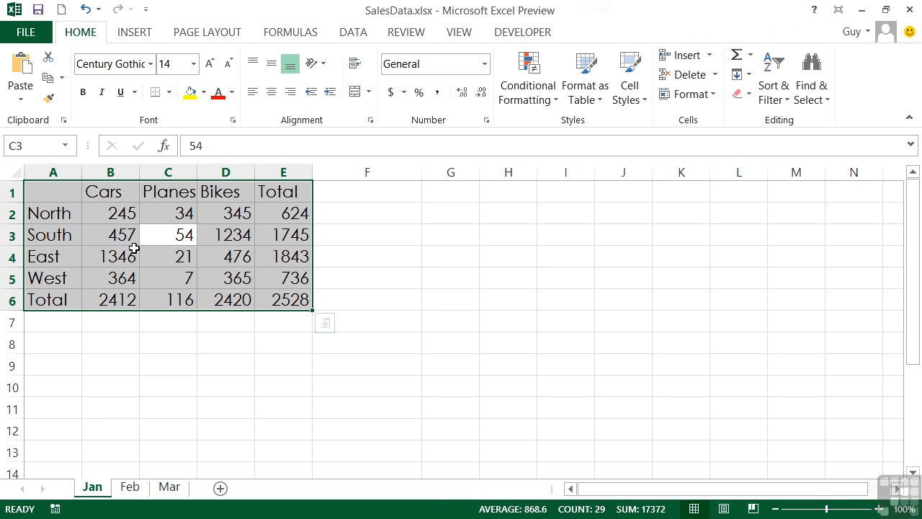
Increase the font size of the column headings B1:E1 and the row labels A2:A6 to 18
click(117, 194)
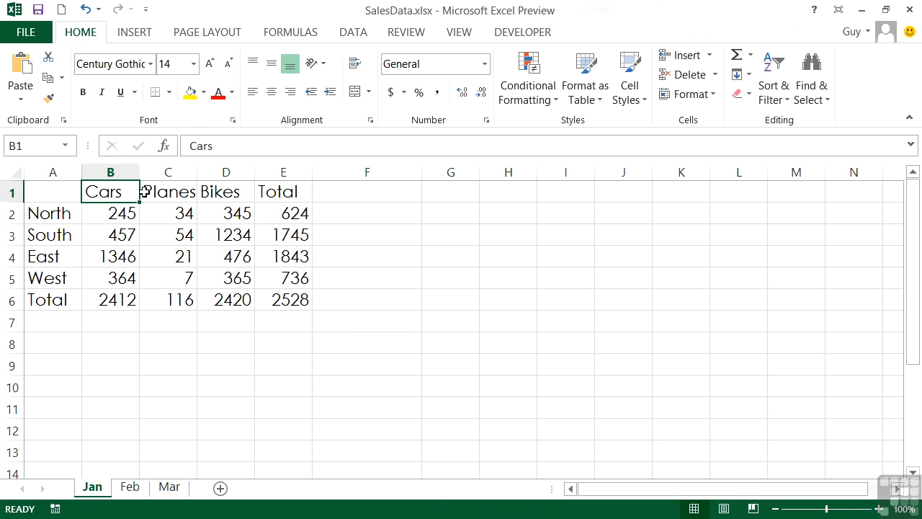
drag(123, 190, 268, 185)
drag(39, 215, 55, 297)
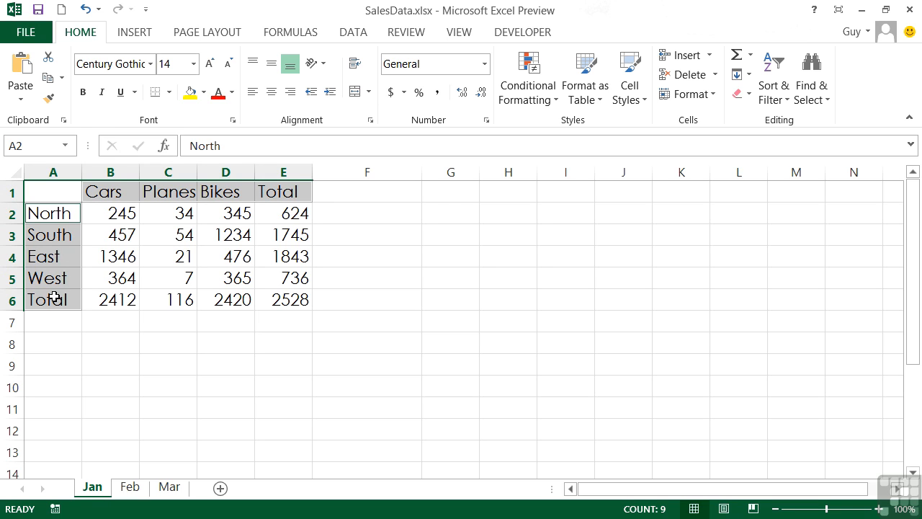
click(194, 64)
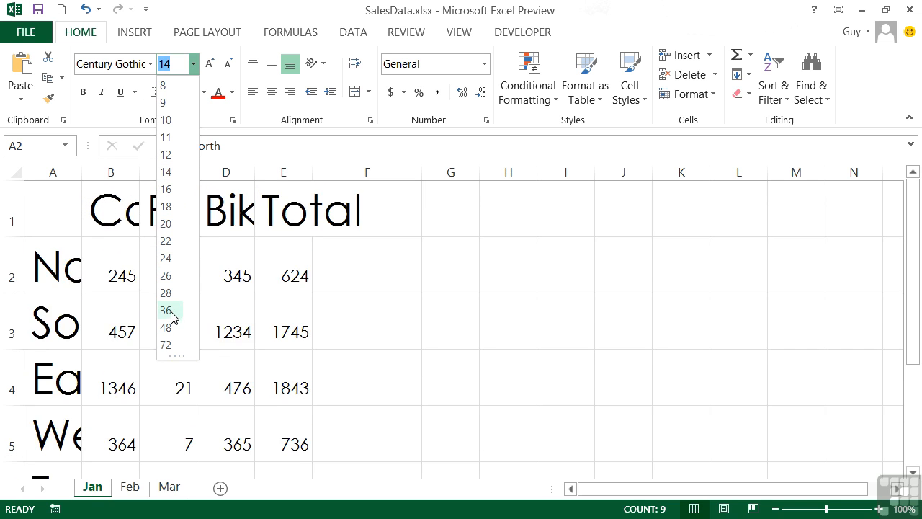
click(171, 172)
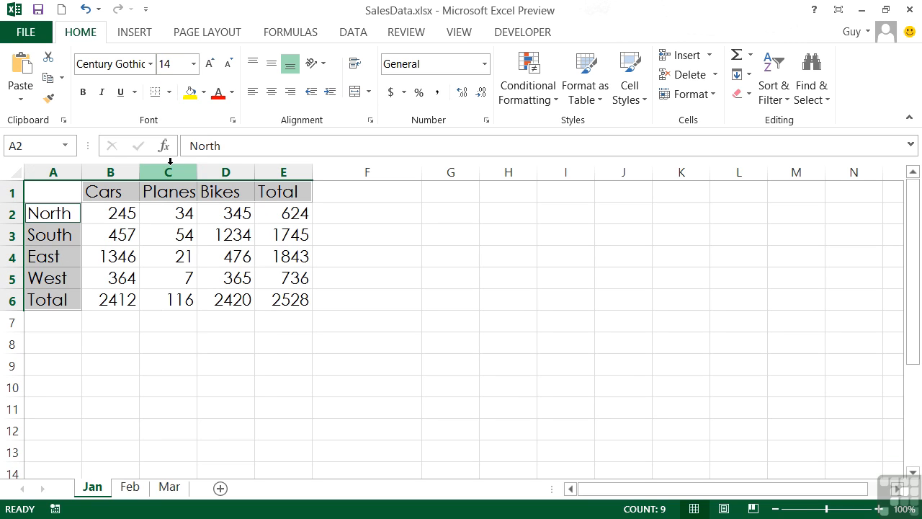
click(209, 65)
click(210, 64)
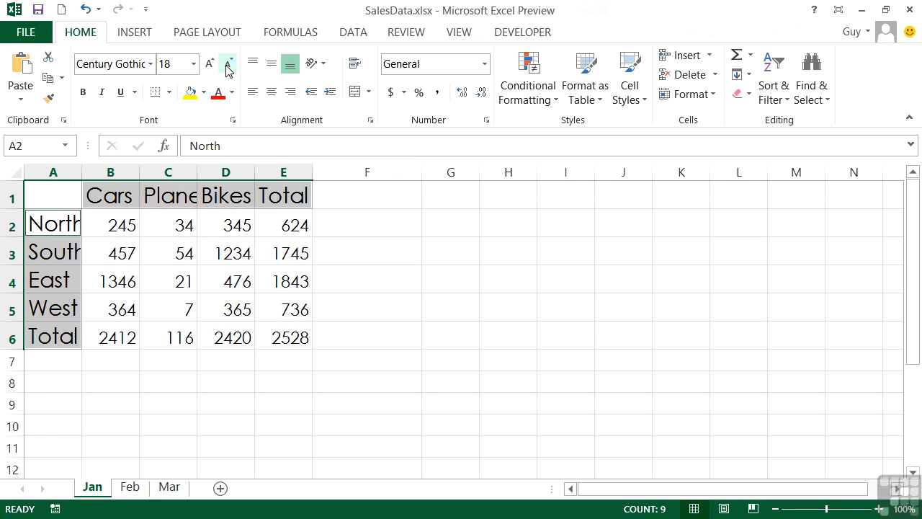
Shrink the selected headings and row labels to font size 12, and enlarge them again to 16
click(228, 66)
click(228, 66)
click(228, 66)
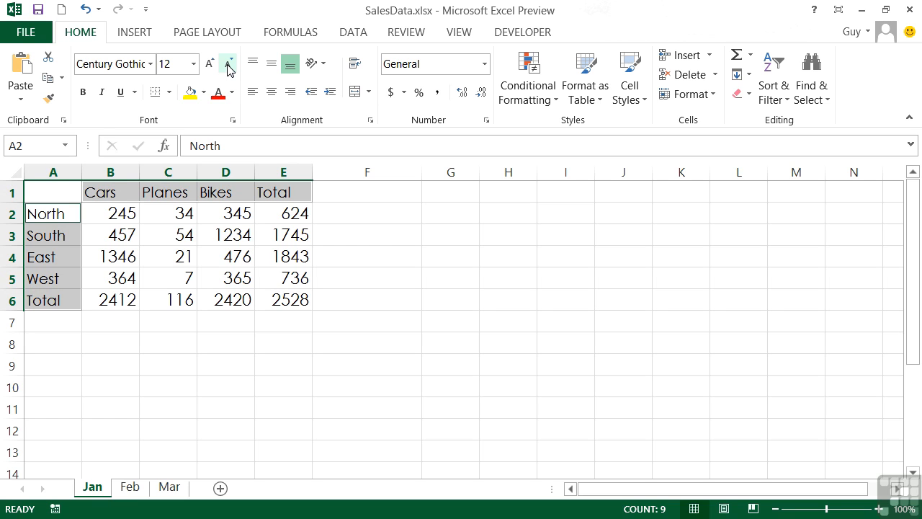
click(209, 65)
click(209, 65)
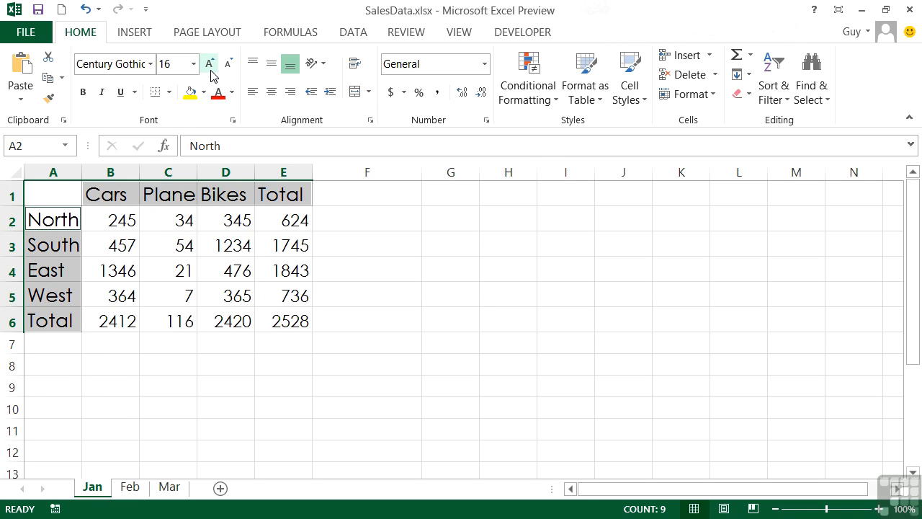
click(127, 220)
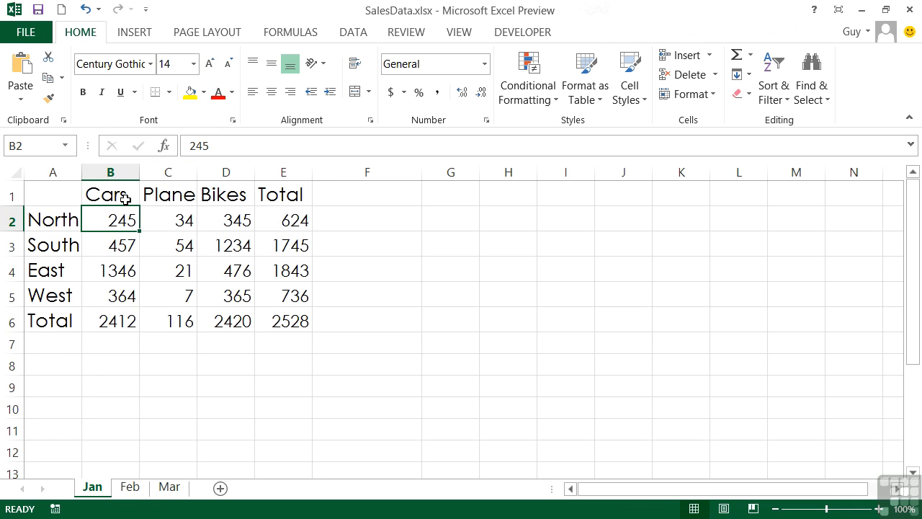
click(127, 200)
click(180, 194)
click(206, 195)
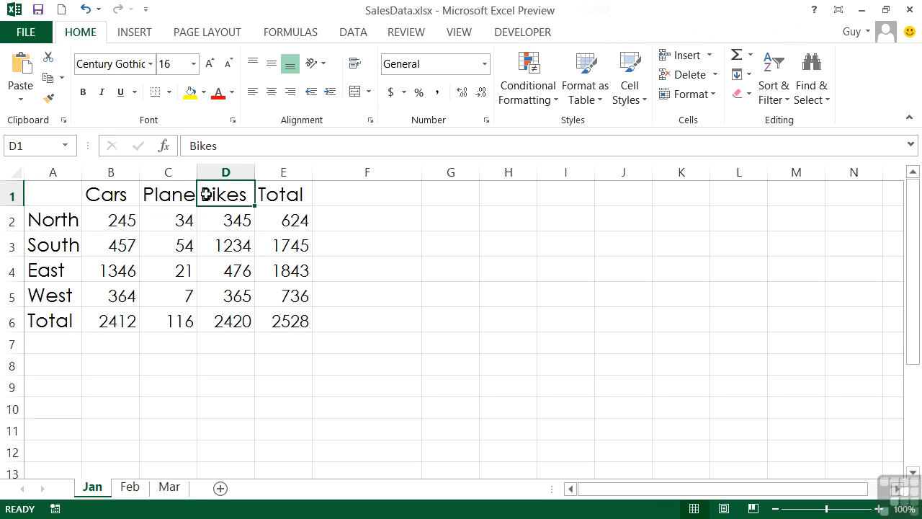
Color the numbers in the bottom Total row, B6:E6, with a darker theme orange font color
drag(113, 322, 303, 328)
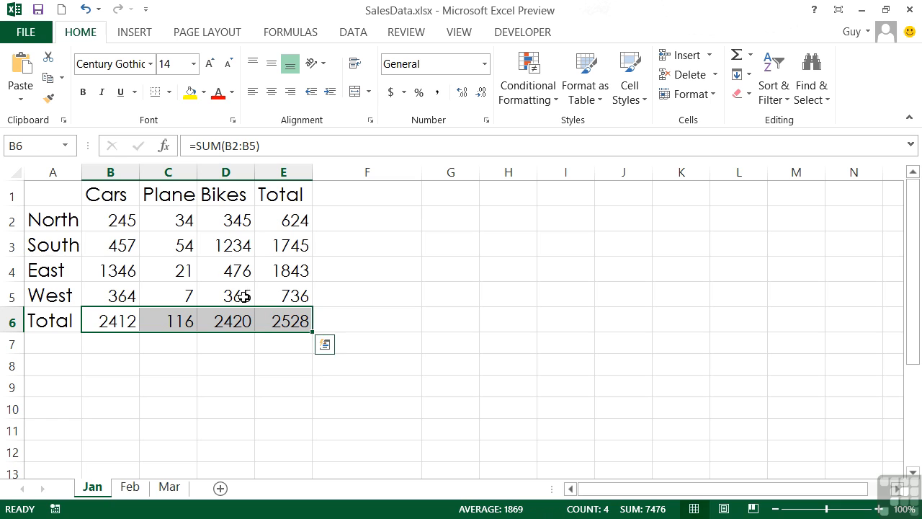
click(232, 94)
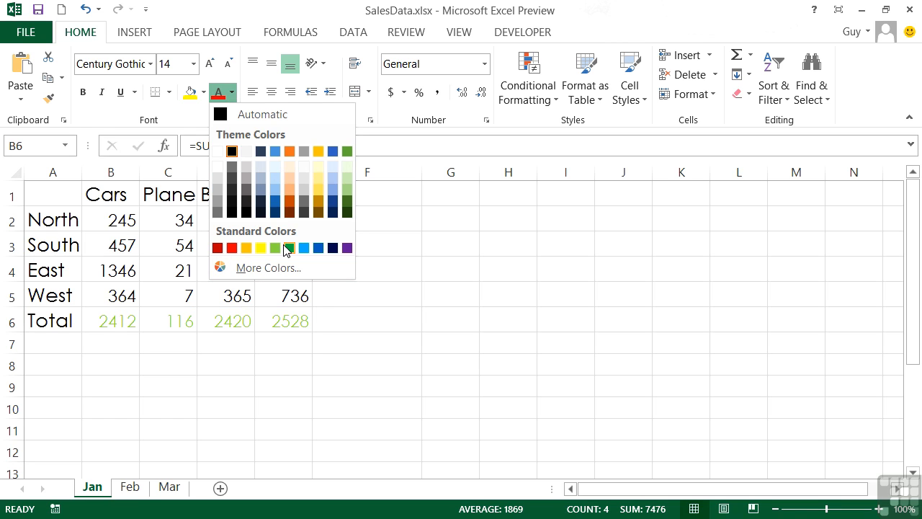
click(290, 206)
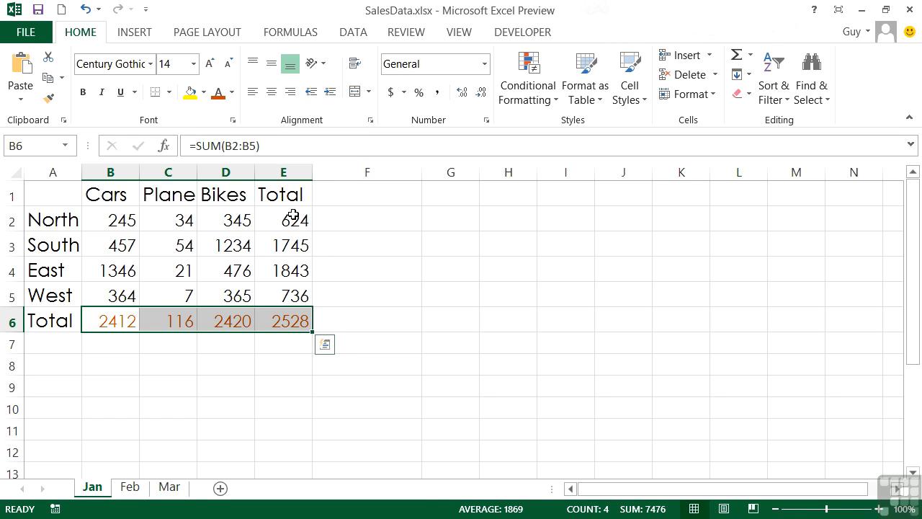
Color the regional totals in E2:E5 with a darker theme blue font color
drag(293, 215, 293, 287)
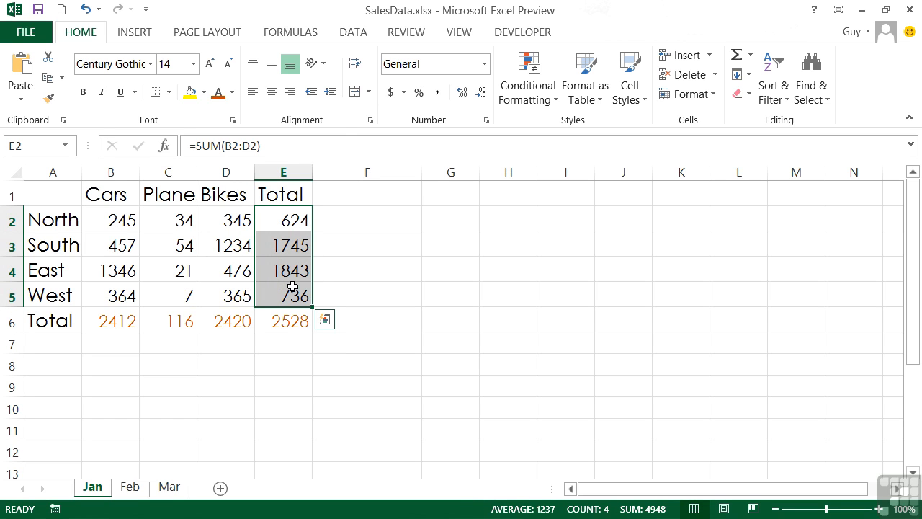
click(232, 92)
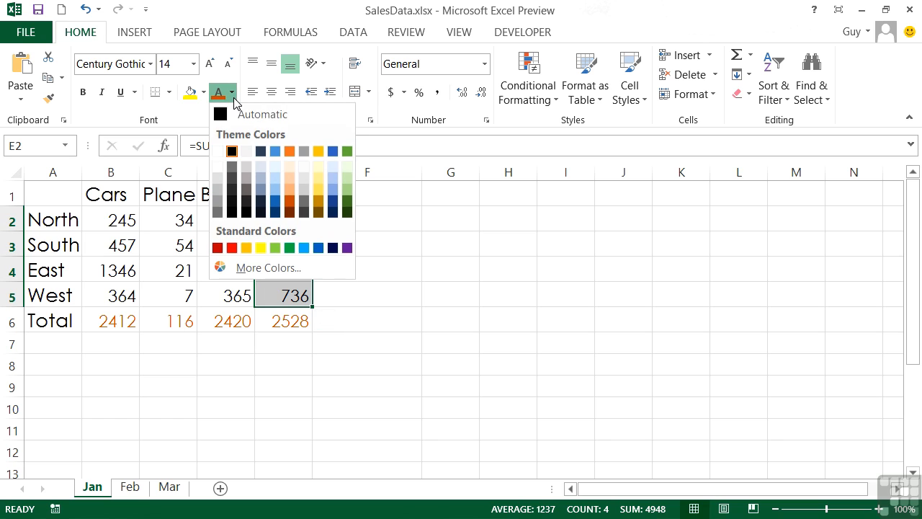
click(274, 211)
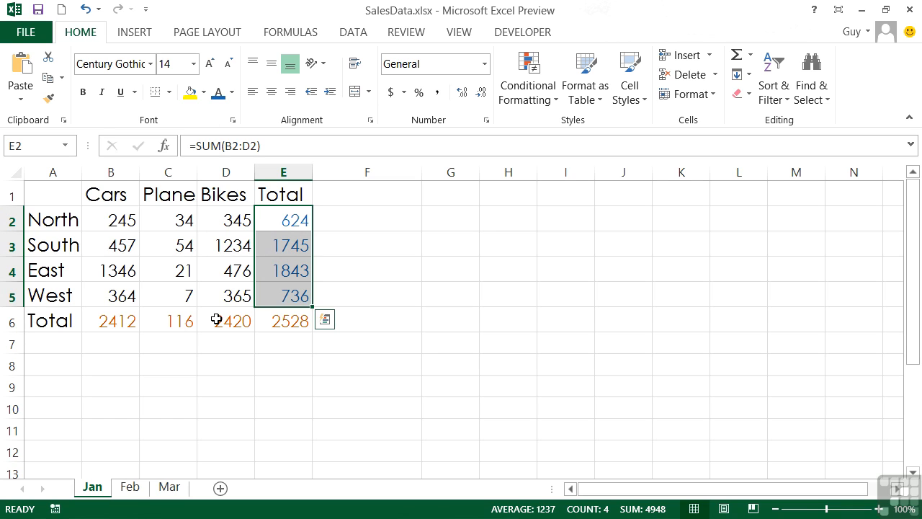
Fill the heading row A1:E1 with a light orange theme background color
drag(293, 192, 61, 195)
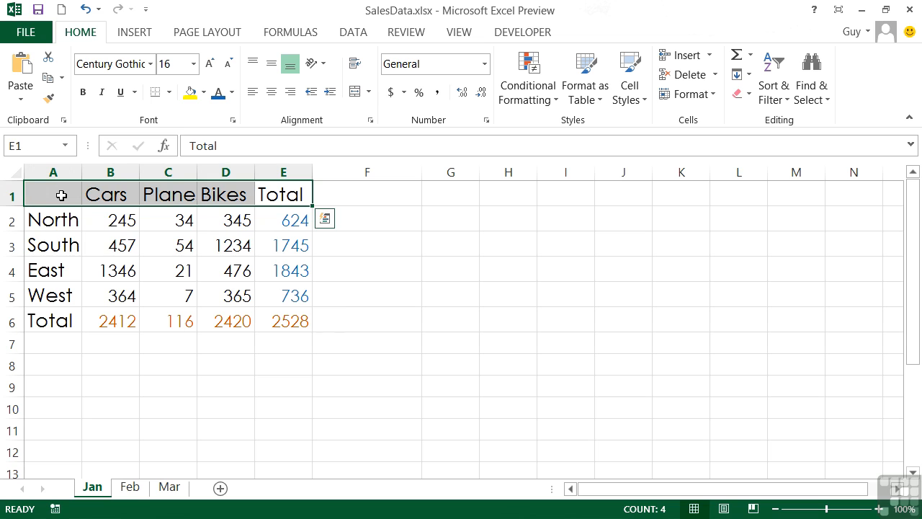
click(205, 98)
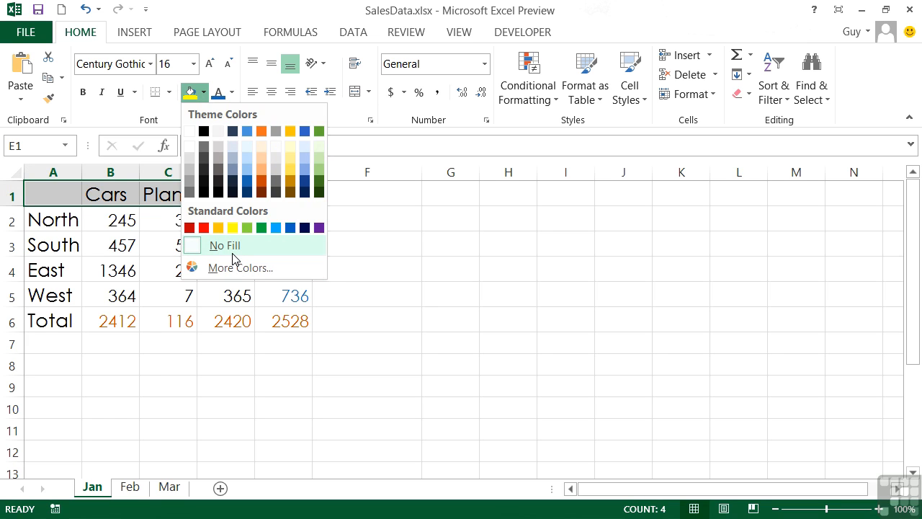
click(261, 159)
click(65, 220)
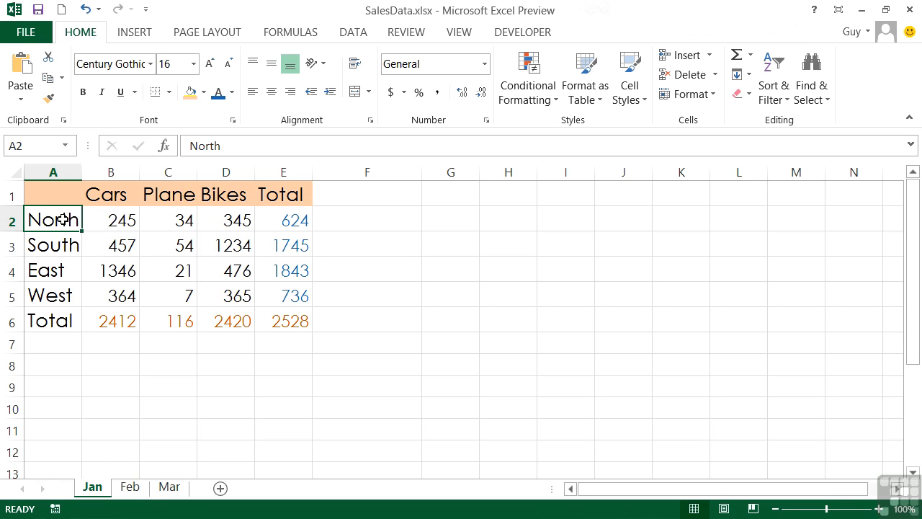
Try bold formatting on the heading row A1:E1 and the row labels A2:A6, and turn it back off
drag(274, 193, 64, 185)
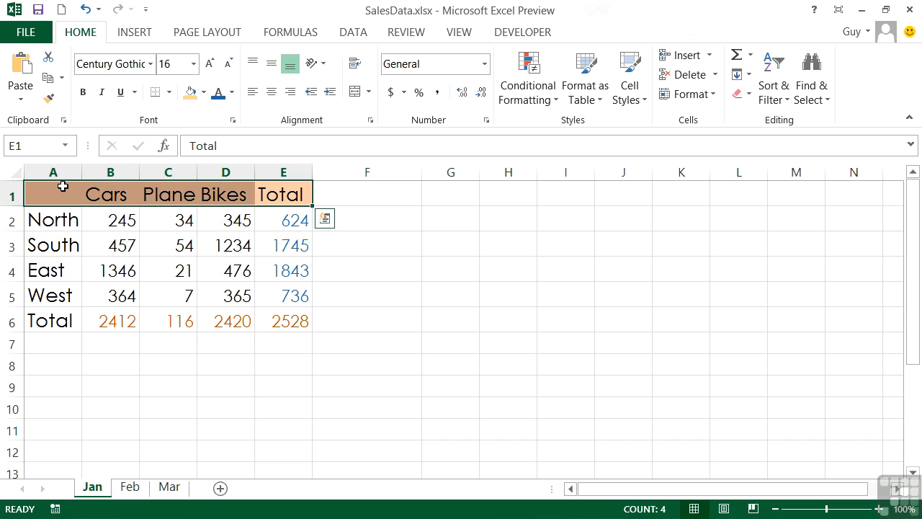
click(65, 221)
drag(65, 221, 57, 321)
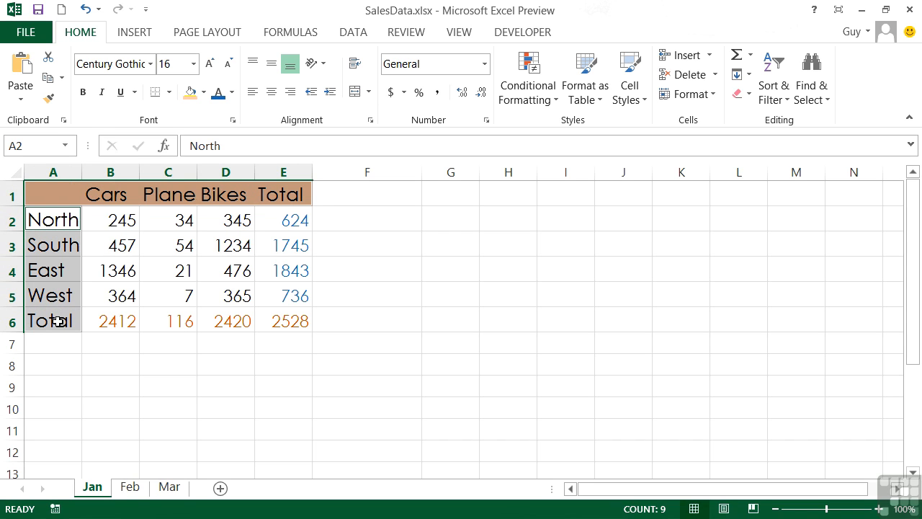
click(84, 93)
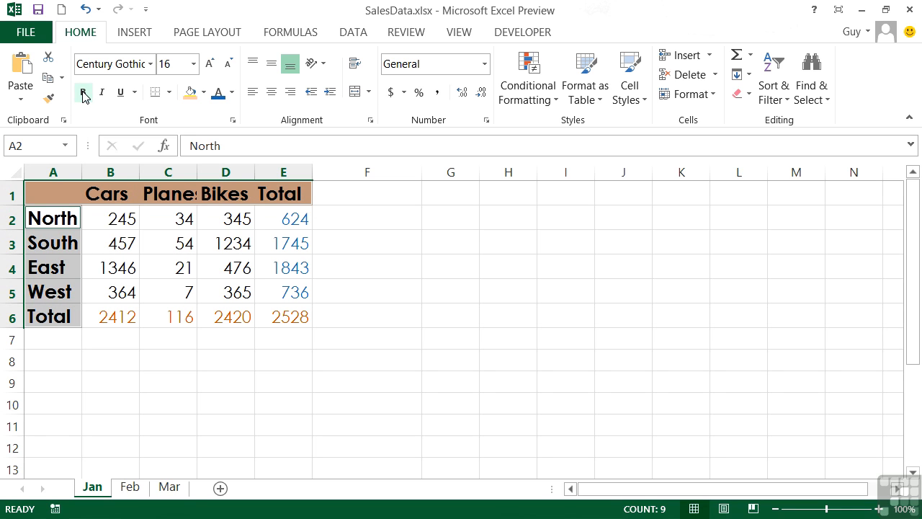
click(83, 92)
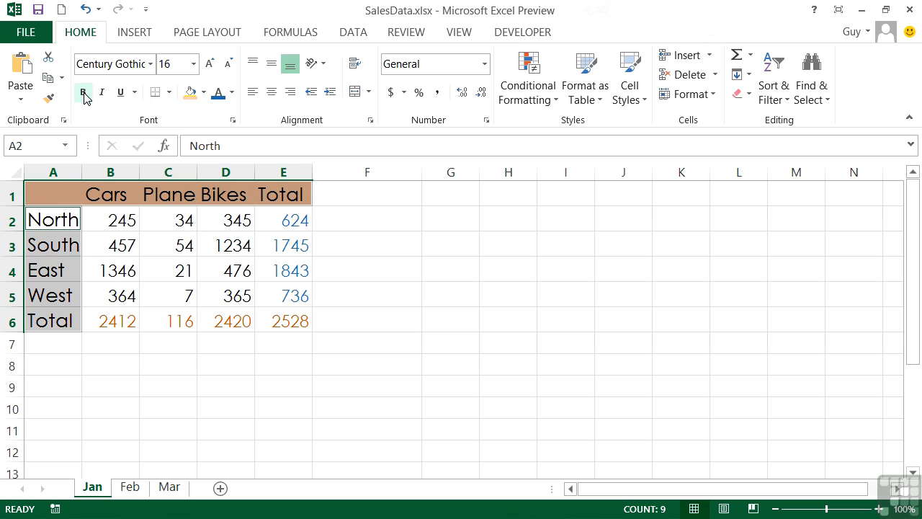
Try italic and bold, separately and combined, on the heading row A1:E1 and row labels A2:A6, turning both back off
click(102, 96)
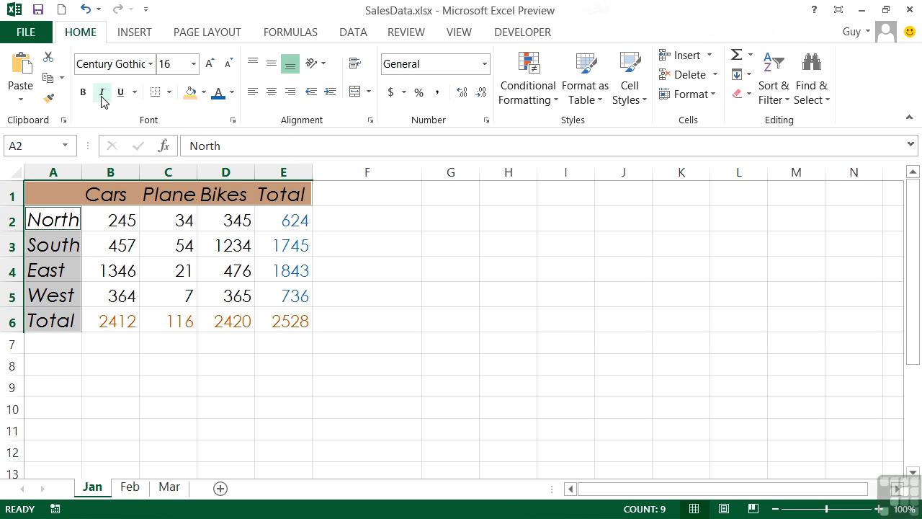
click(101, 97)
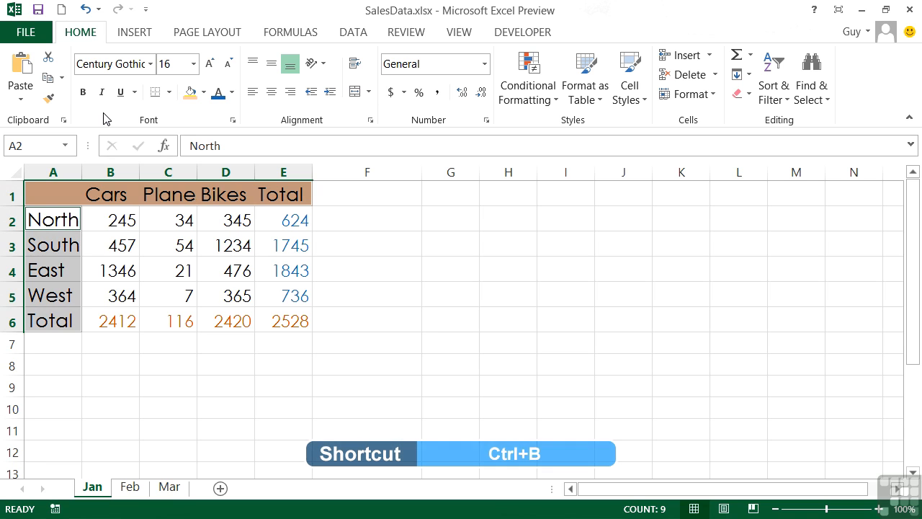
key(ctrl+b)
key(ctrl+b)
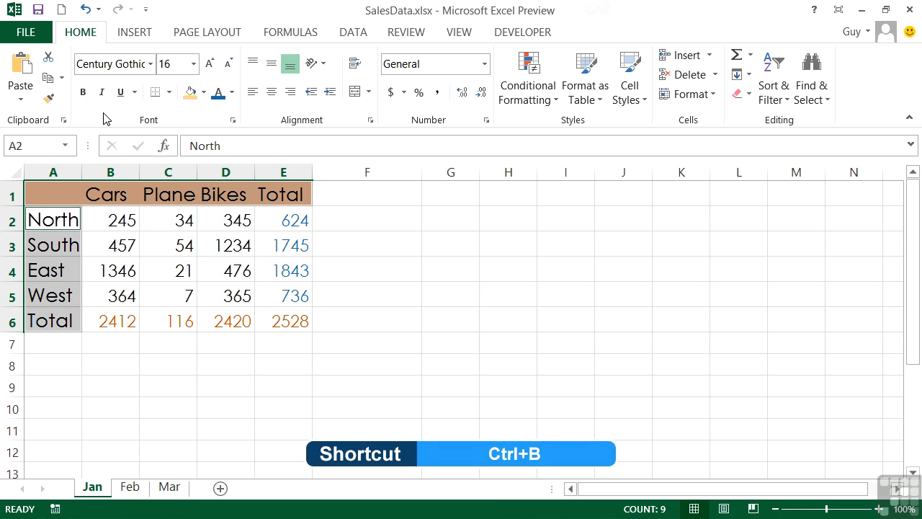
key(ctrl+i)
key(ctrl+i)
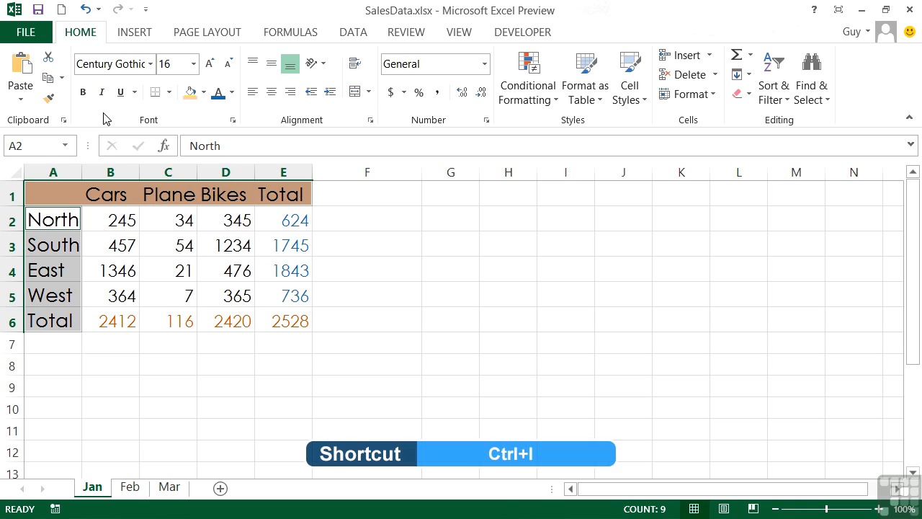
key(ctrl+i)
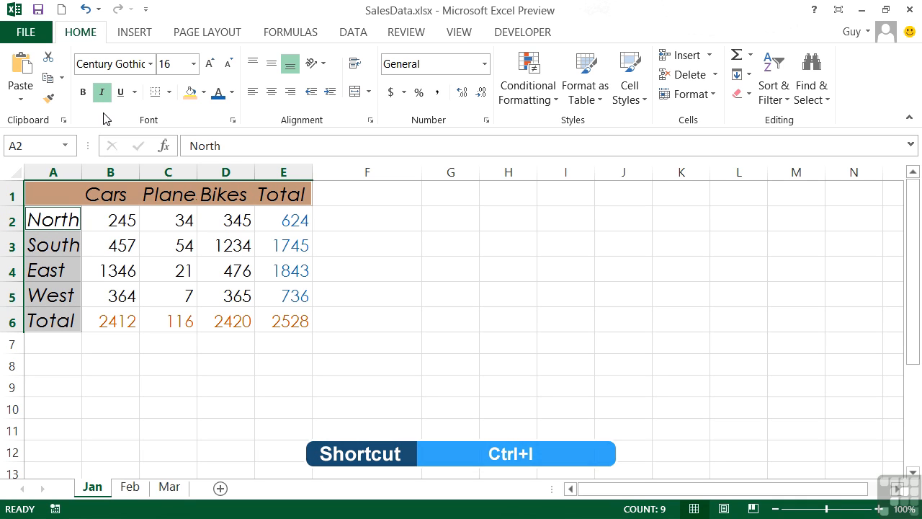
key(ctrl+b)
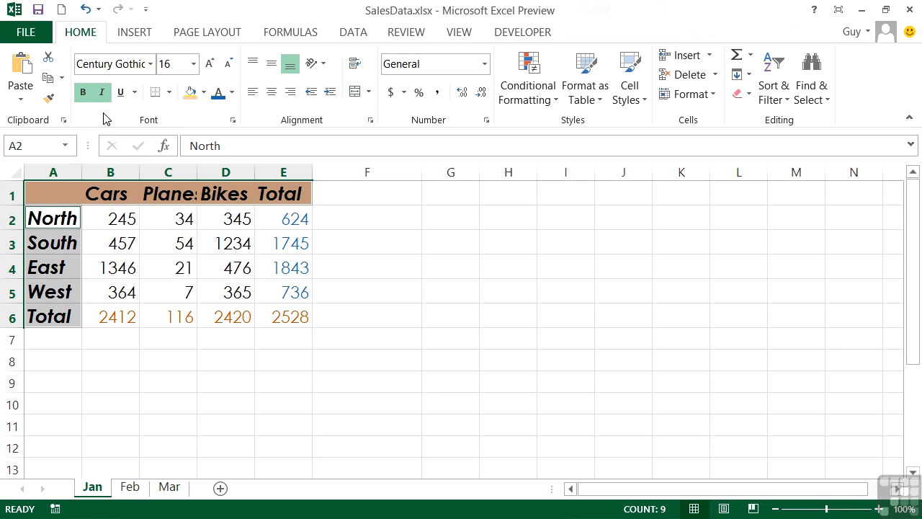
key(ctrl+b)
key(ctrl+i)
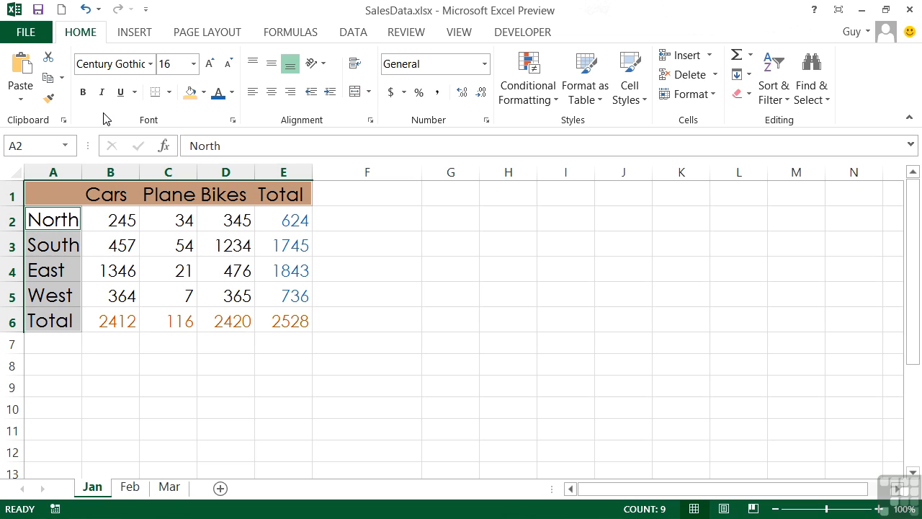
Try single and double underlining on the heading row A1:E1 and row labels A2:A6, and turn the underlining back off
click(134, 92)
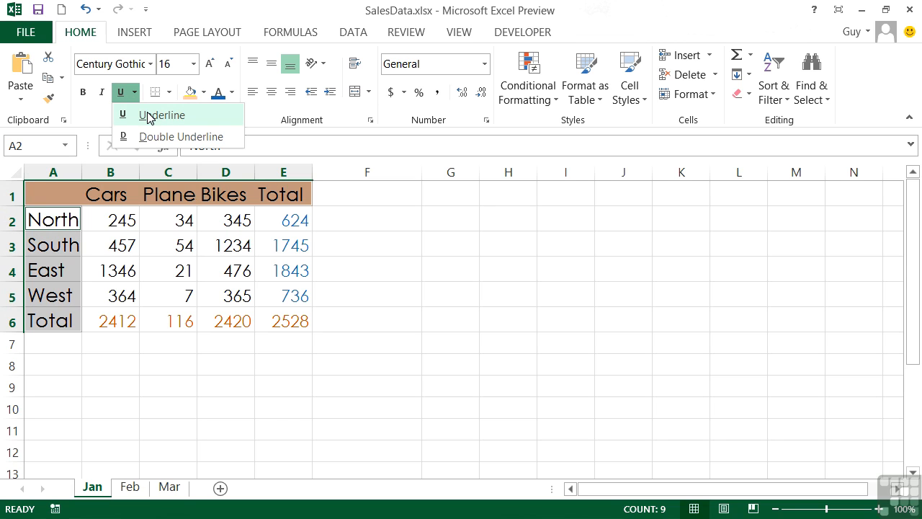
click(136, 95)
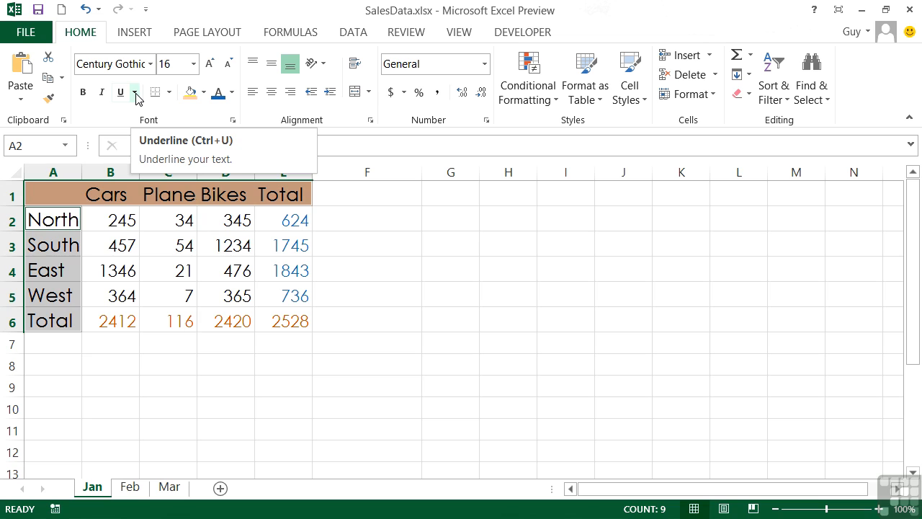
key(ctrl+u)
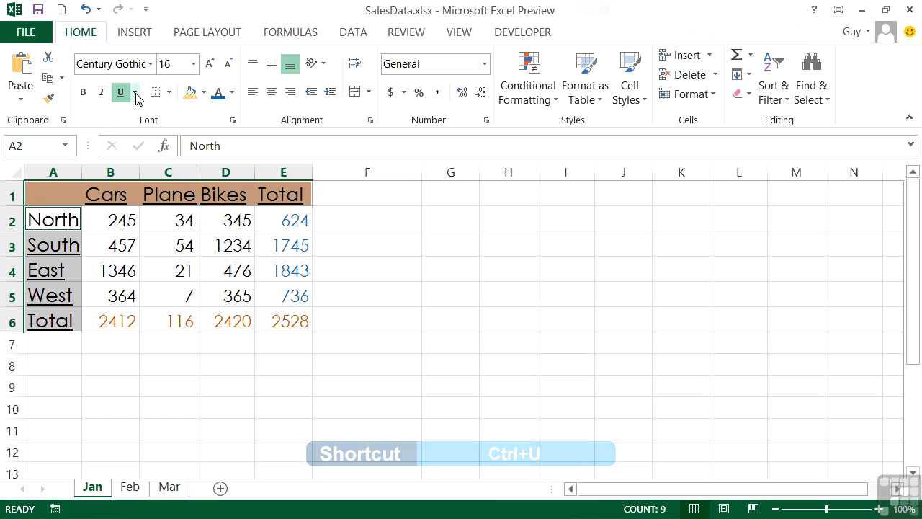
key(ctrl+u)
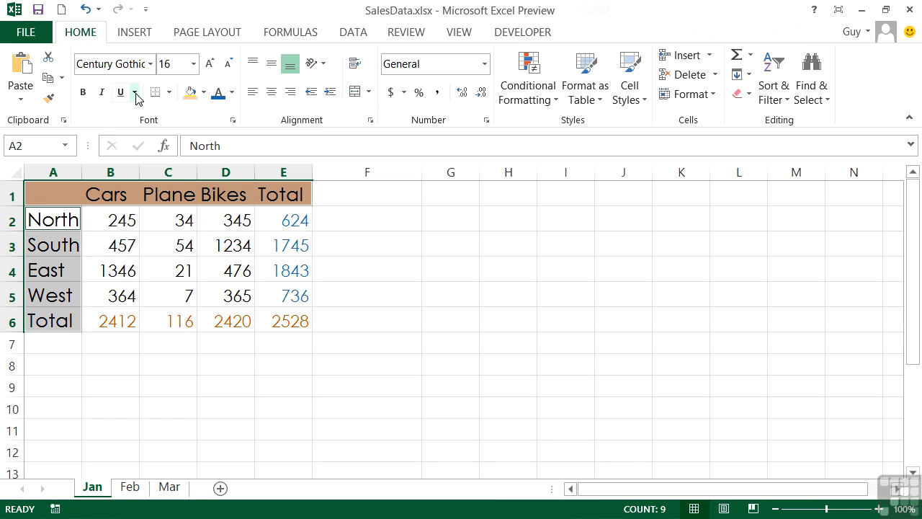
click(137, 98)
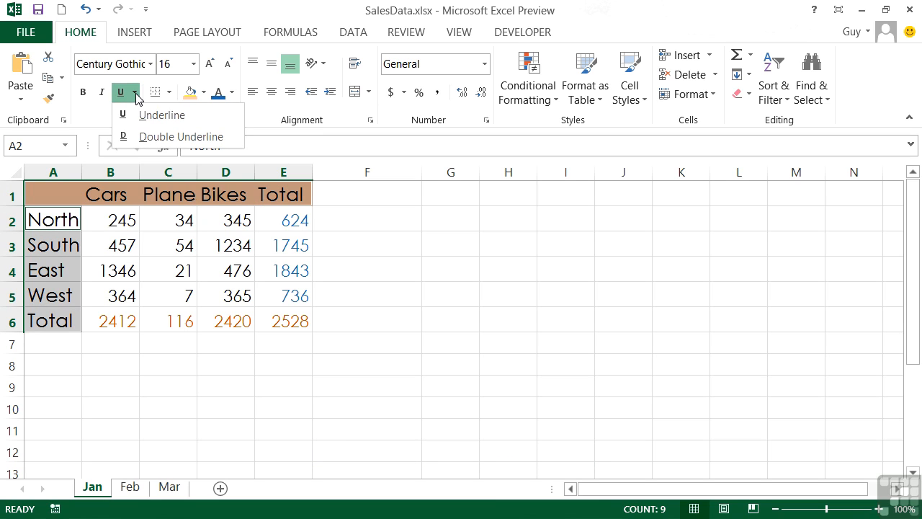
click(152, 136)
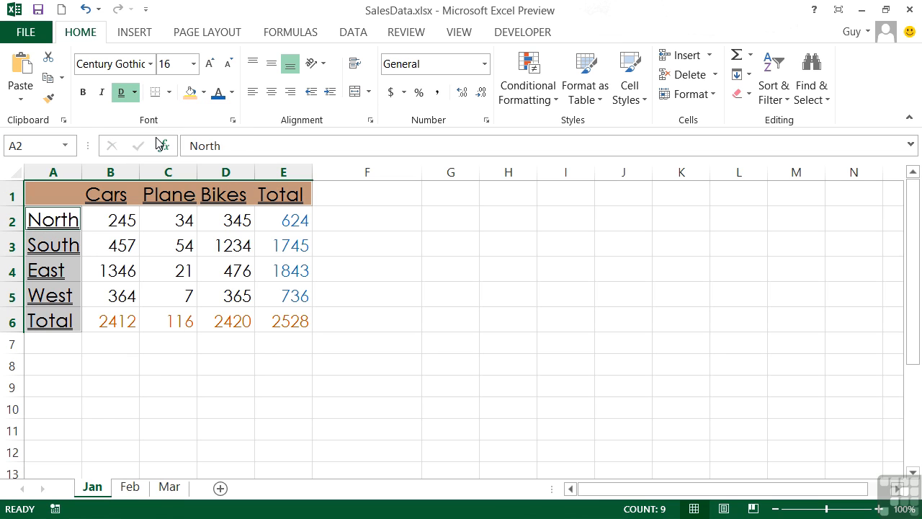
click(135, 99)
click(142, 116)
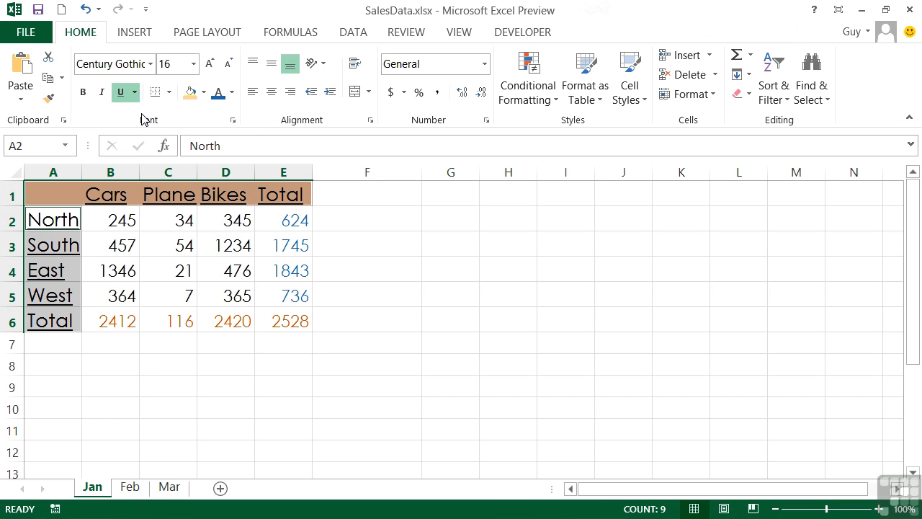
key(ctrl+u)
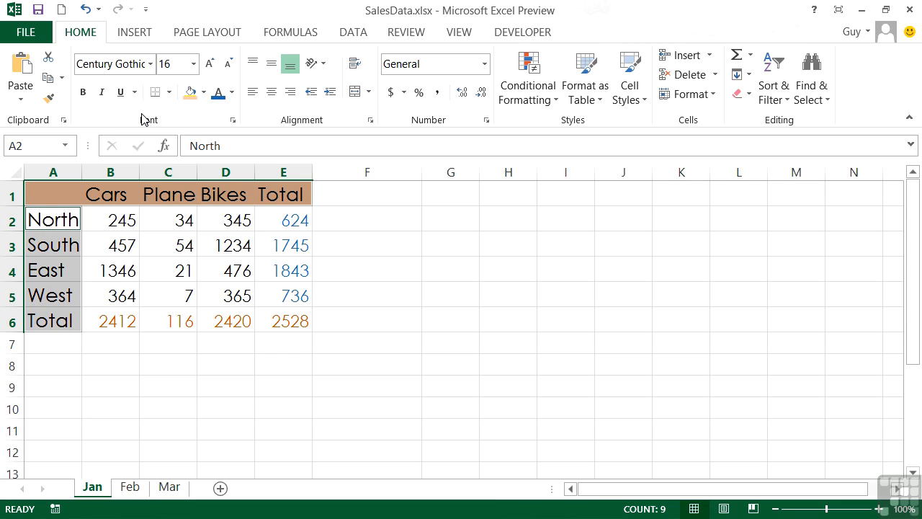
Make the heading row A1:E1 and row labels A2:A6 bold, and double-underline the numbers in the Total row, B6:E6
key(ctrl+b)
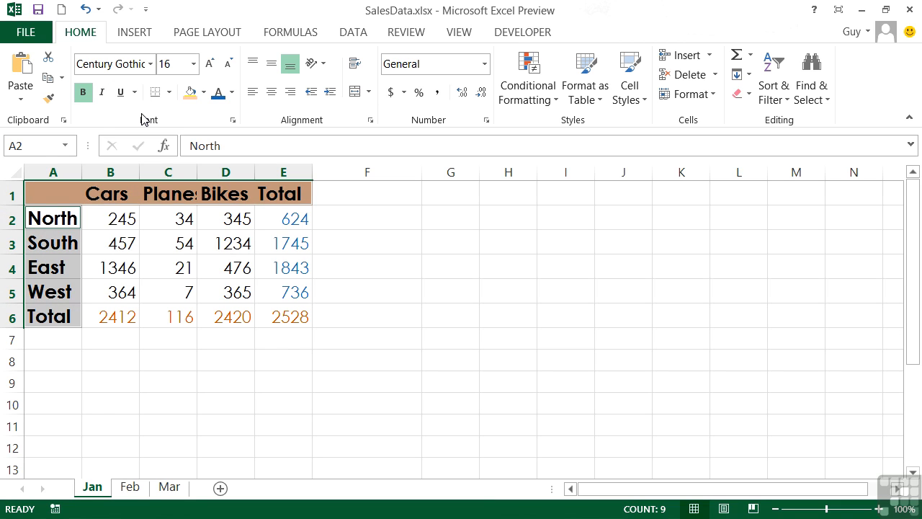
drag(128, 317, 274, 313)
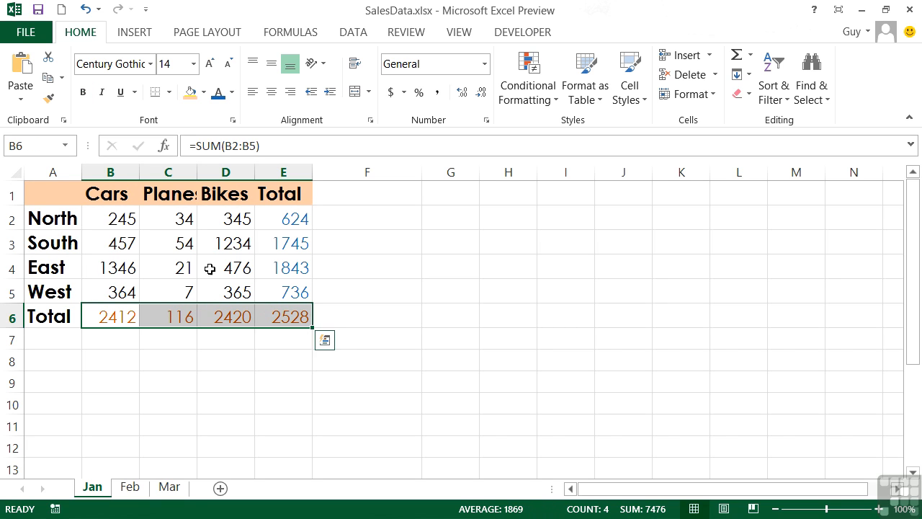
click(134, 91)
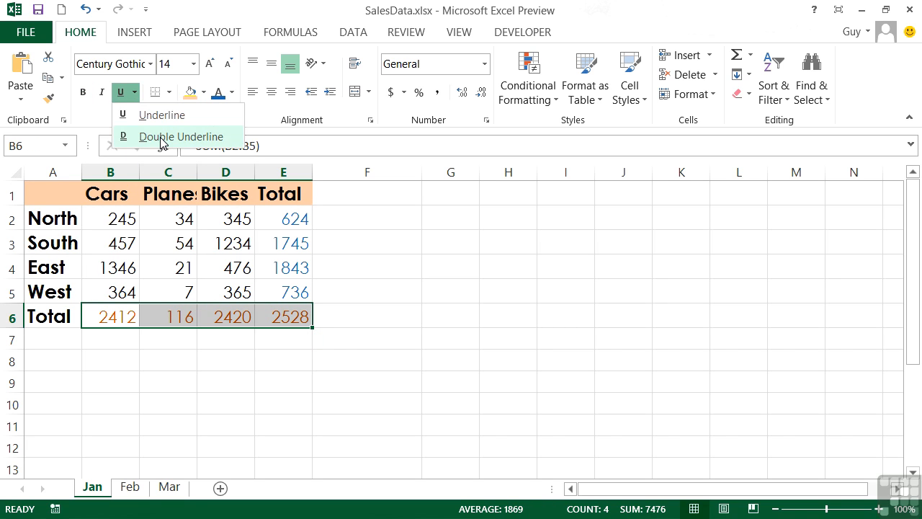
click(163, 138)
click(334, 316)
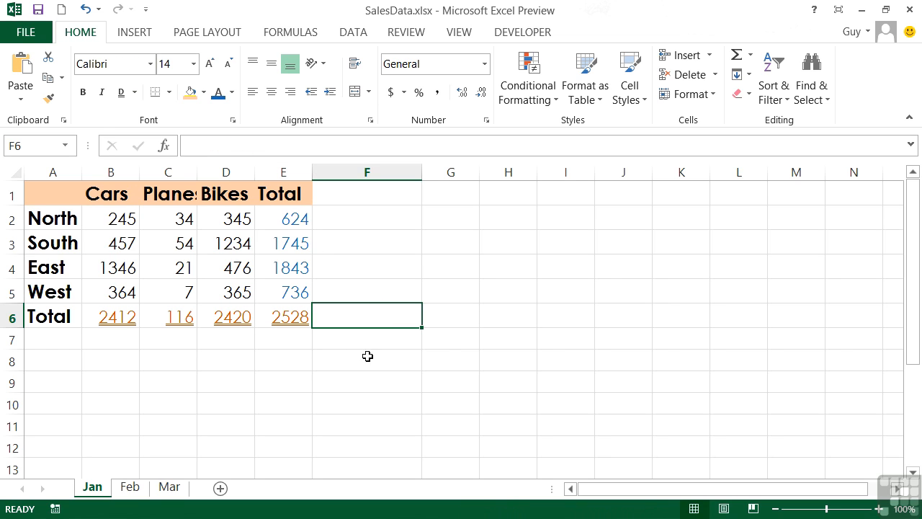